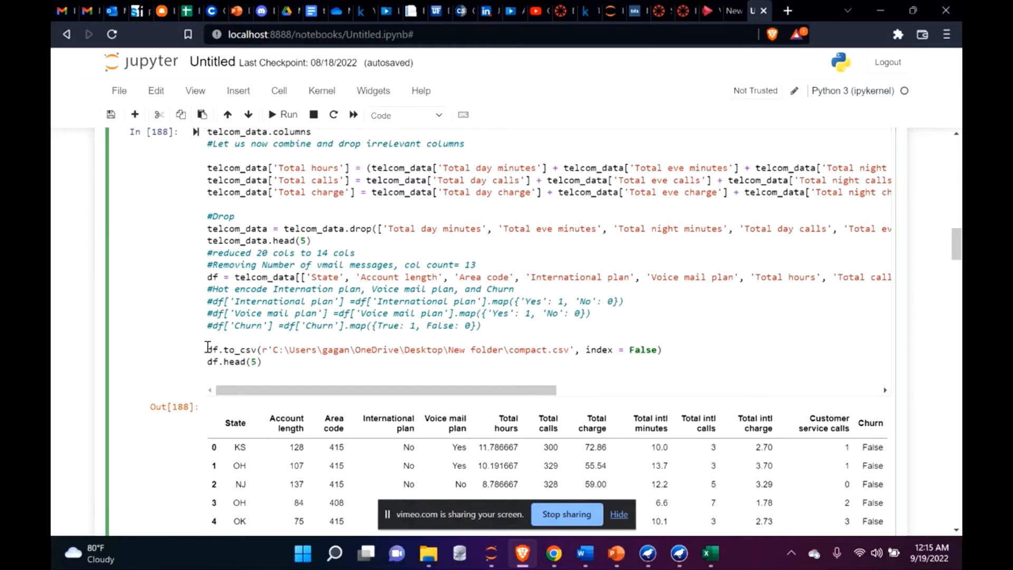
Step: Review the data frame export to compact.csv and the column headers of its preview table
click(536, 377)
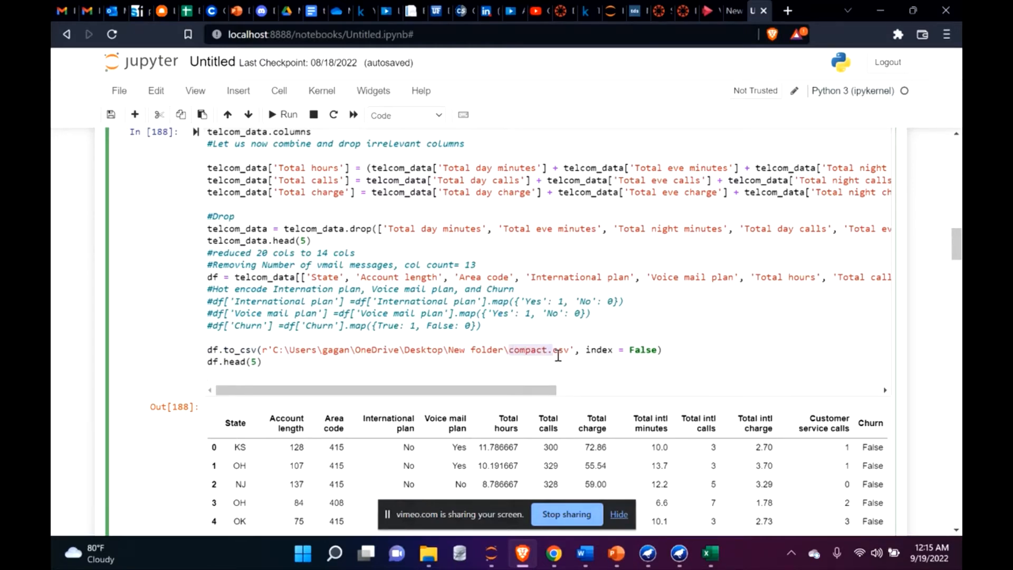
scroll(527, 369, down, 3)
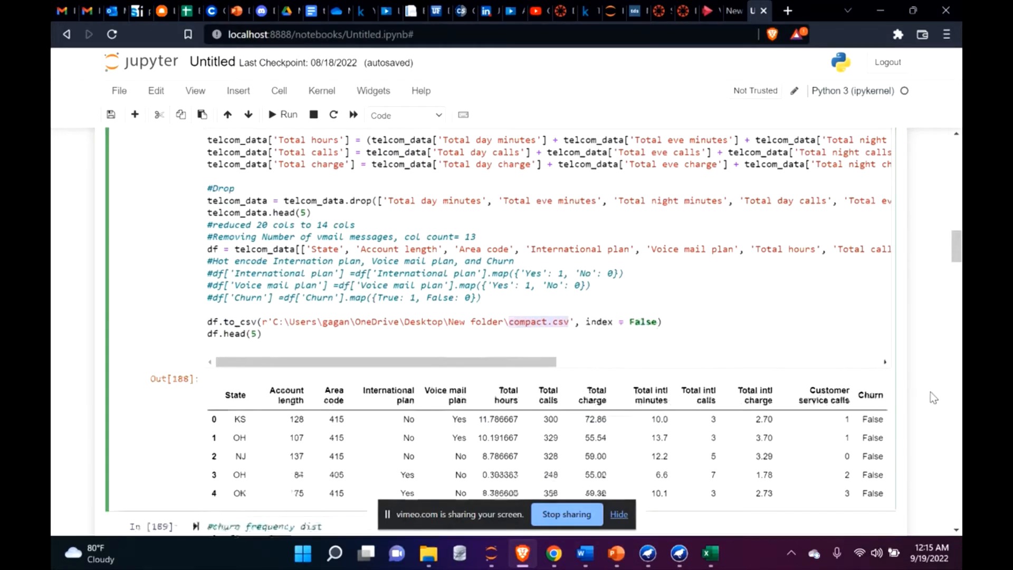
drag(211, 345, 890, 358)
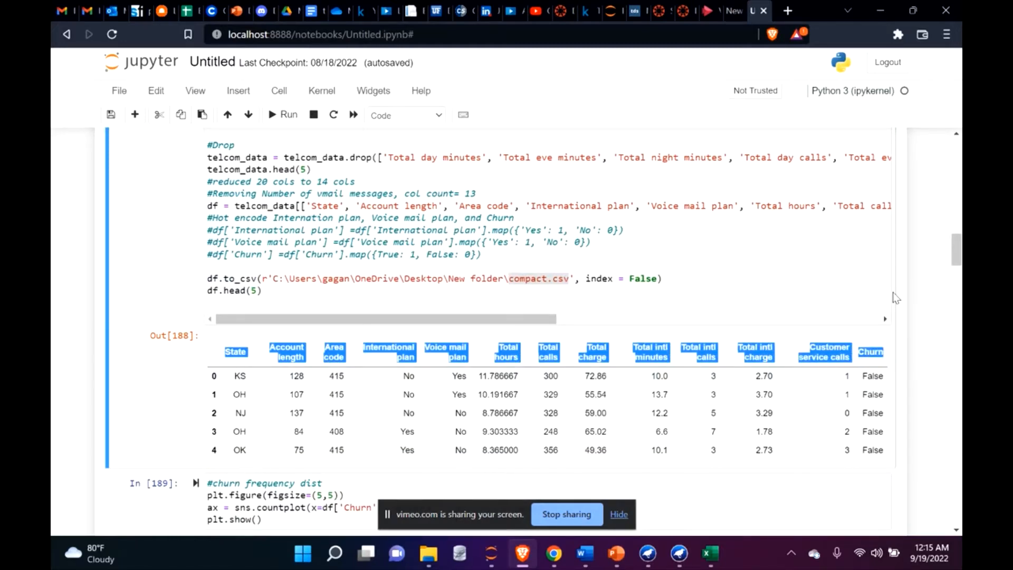
Step: Examine the churn frequency count plot and the Churn column used in its code
scroll(512, 316, down, 5)
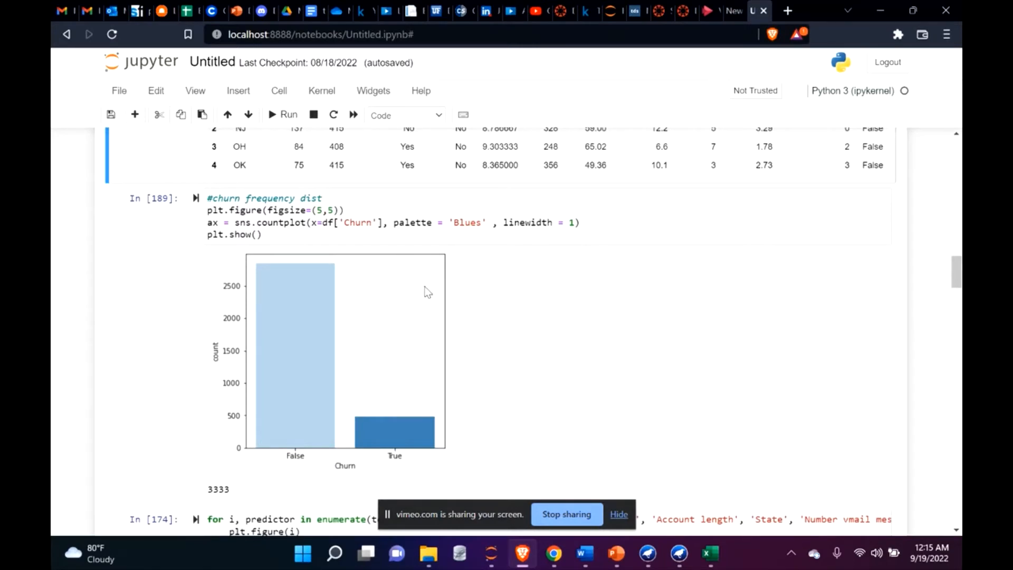
scroll(328, 294, down, 1)
scroll(327, 309, up, 1)
drag(345, 222, 371, 221)
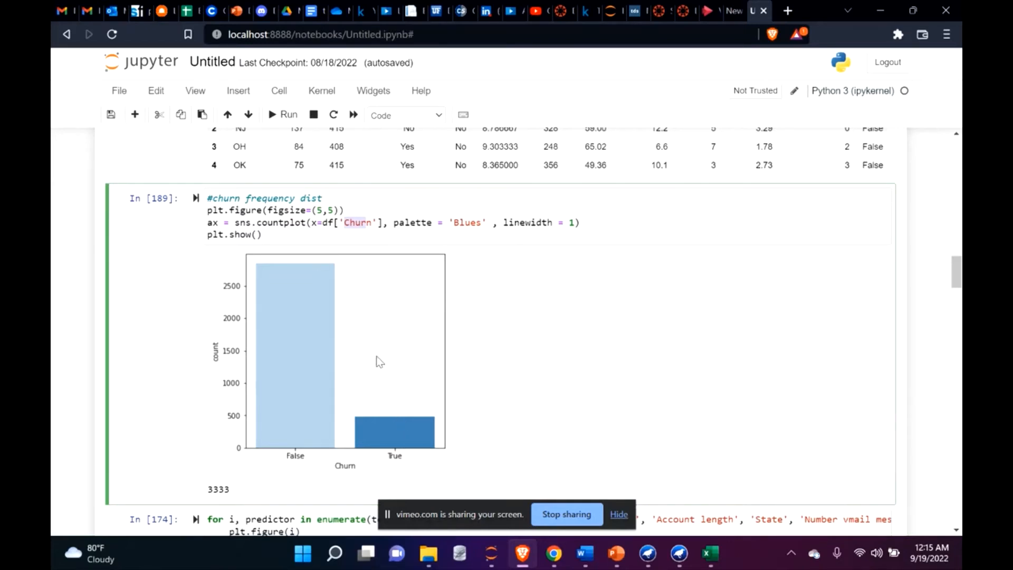
scroll(372, 359, down, 1)
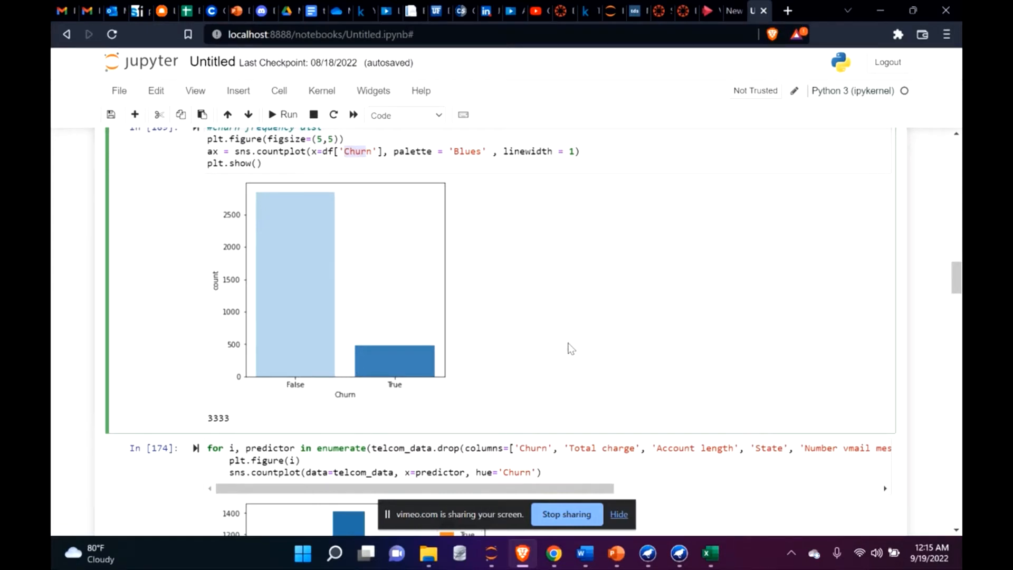
Step: Examine the count plots of the predictors split by Churn, from Area code through Total intl calls
scroll(548, 343, down, 5)
scroll(552, 330, up, 3)
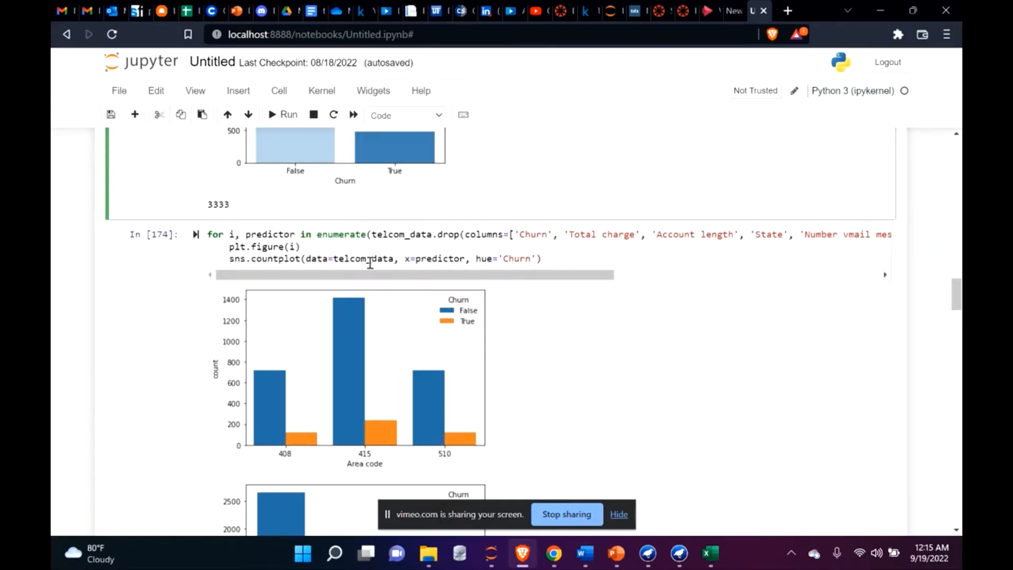
scroll(564, 322, down, 7)
scroll(578, 319, down, 10)
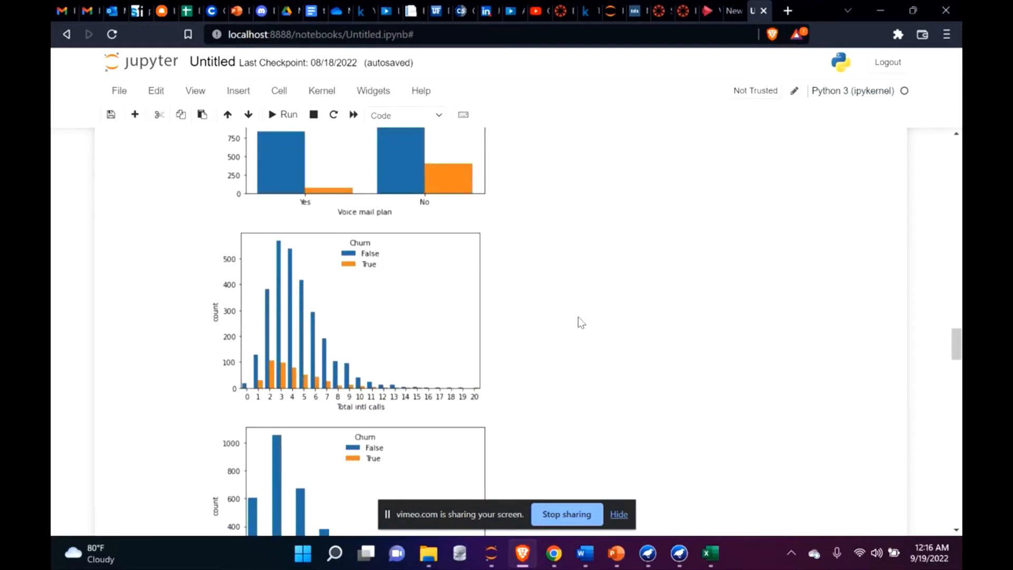
Step: Examine the Correlation Heatmap, the sorted feature correlations with Churn and the Features Correlating with Churn heatmap
scroll(580, 322, down, 4)
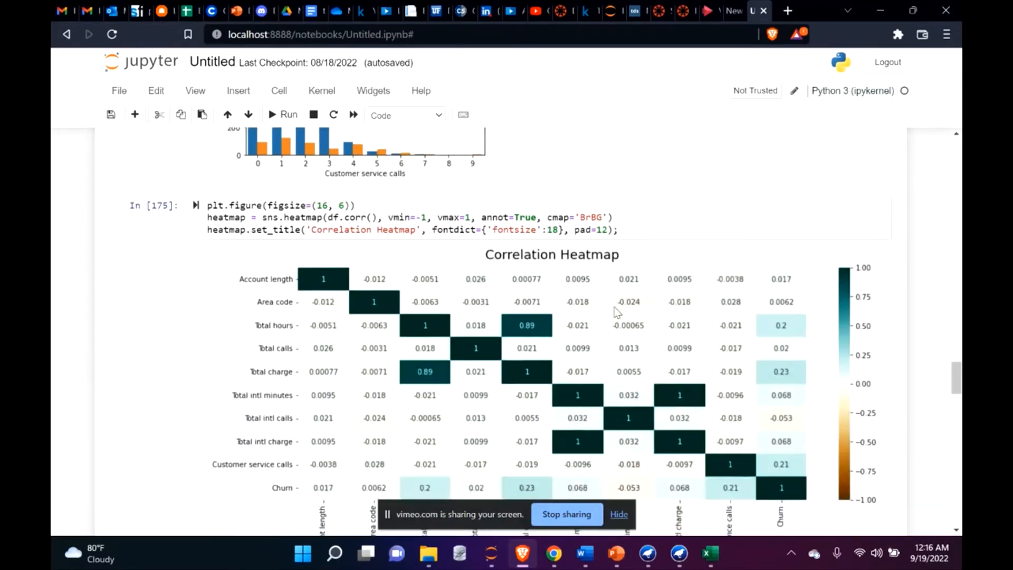
scroll(489, 350, up, 2)
scroll(539, 354, down, 4)
scroll(543, 359, up, 1)
scroll(544, 358, down, 1)
scroll(526, 355, up, 3)
scroll(708, 348, down, 7)
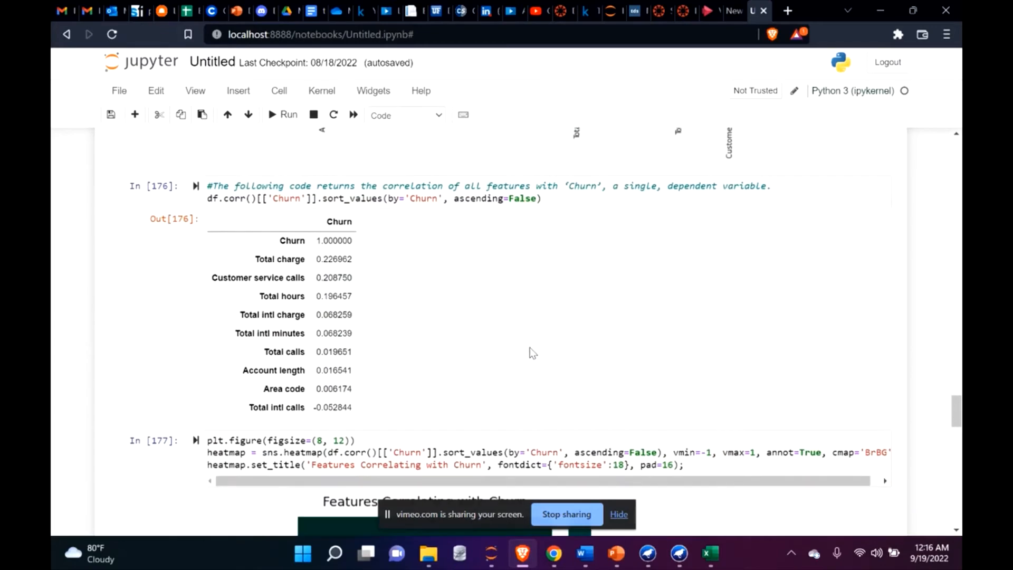
scroll(642, 356, down, 10)
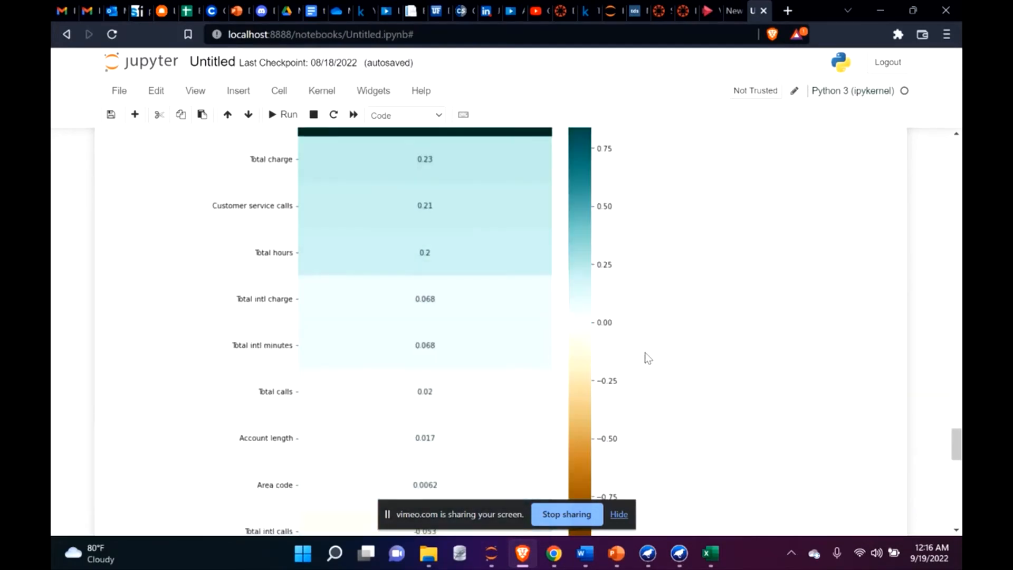
Step: Examine the regression plots of Total charge against Total hours and against Churn
scroll(645, 356, down, 6)
scroll(657, 343, up, 4)
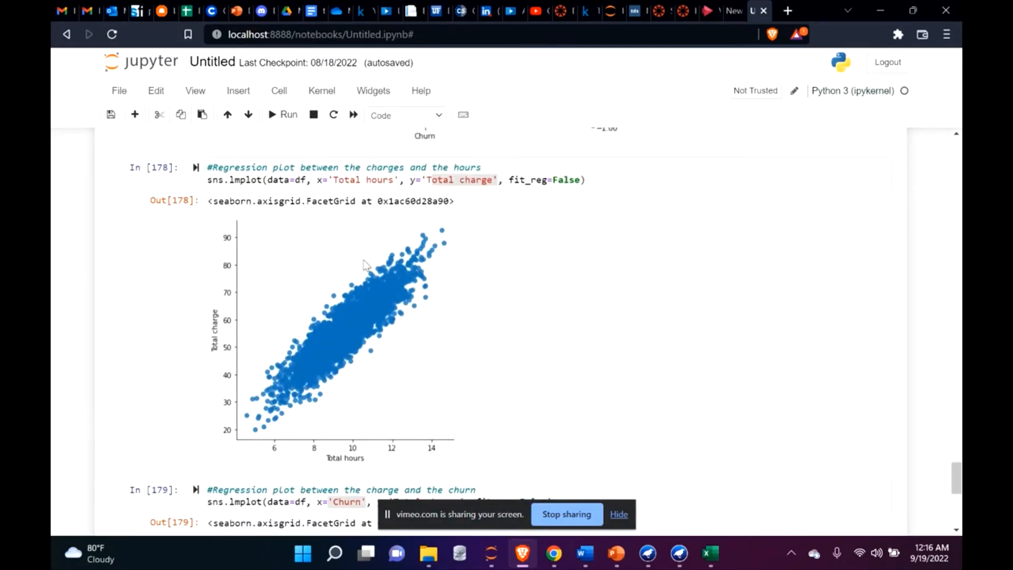
drag(334, 182, 512, 181)
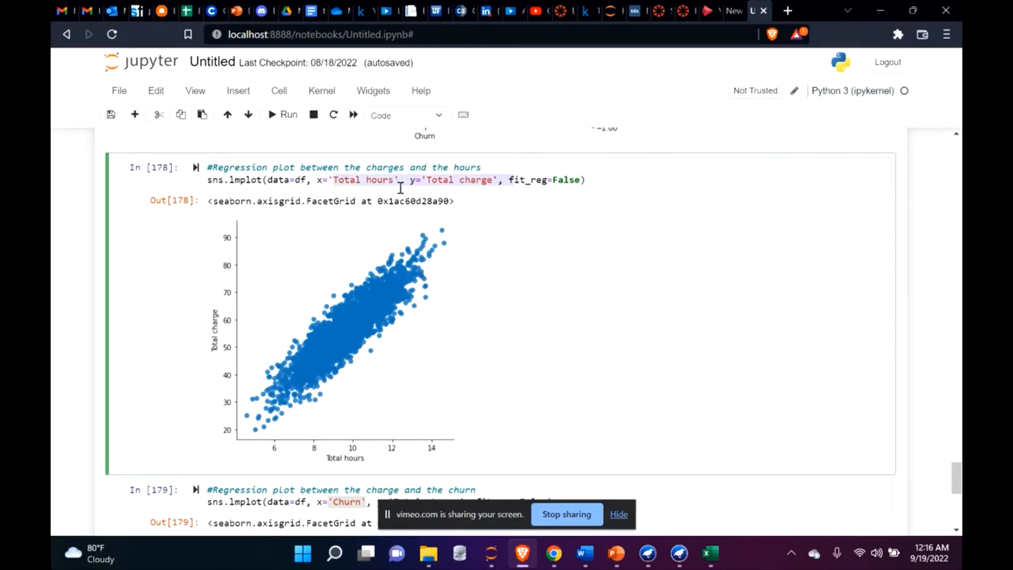
click(363, 182)
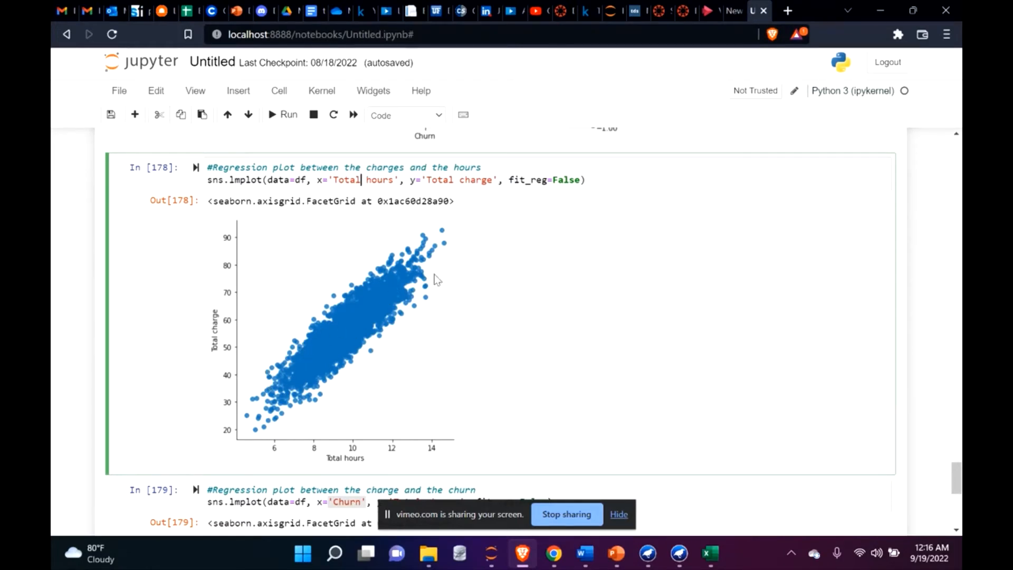
scroll(555, 315, down, 7)
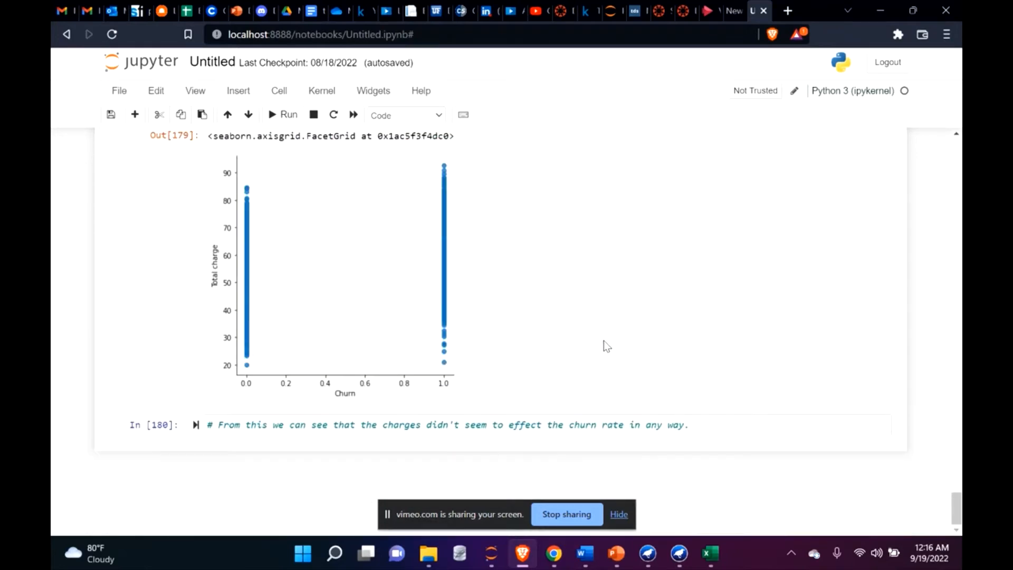
scroll(606, 346, up, 7)
Step: Switch to Weka Explorer and show the preprocessing view of the SMOTE-filtered compact dataset
click(884, 8)
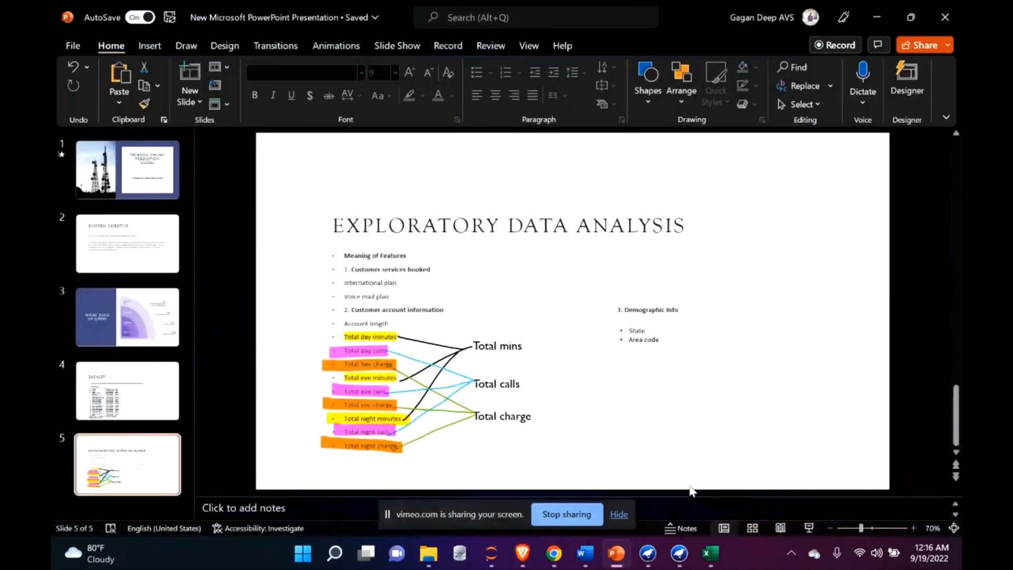
mouse_move(679, 552)
click(722, 490)
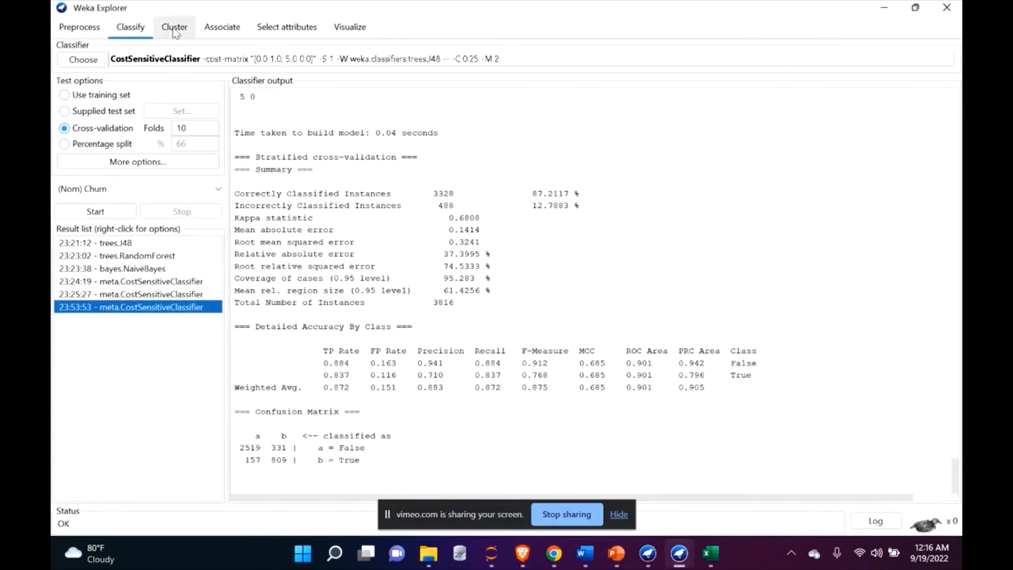
click(80, 27)
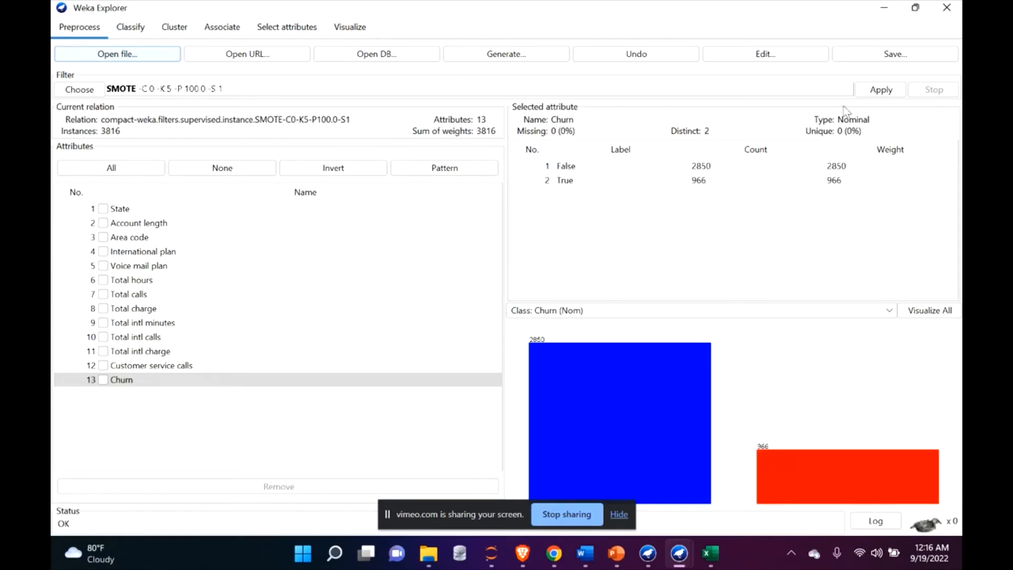
Step: Inspect the SMOTE filter's settings, especially nearestNeighbors, and accept them as they are
click(708, 84)
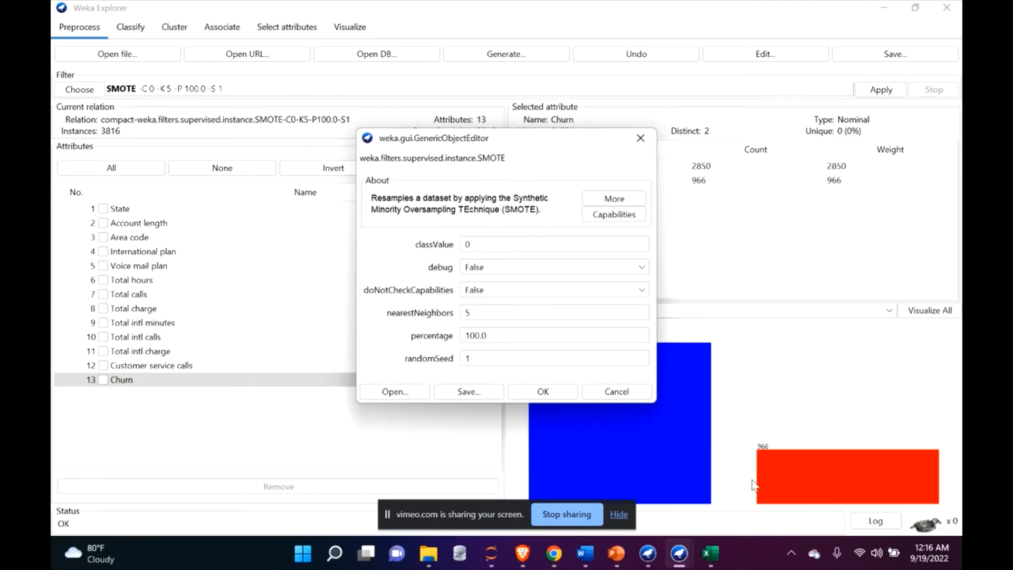
click(475, 316)
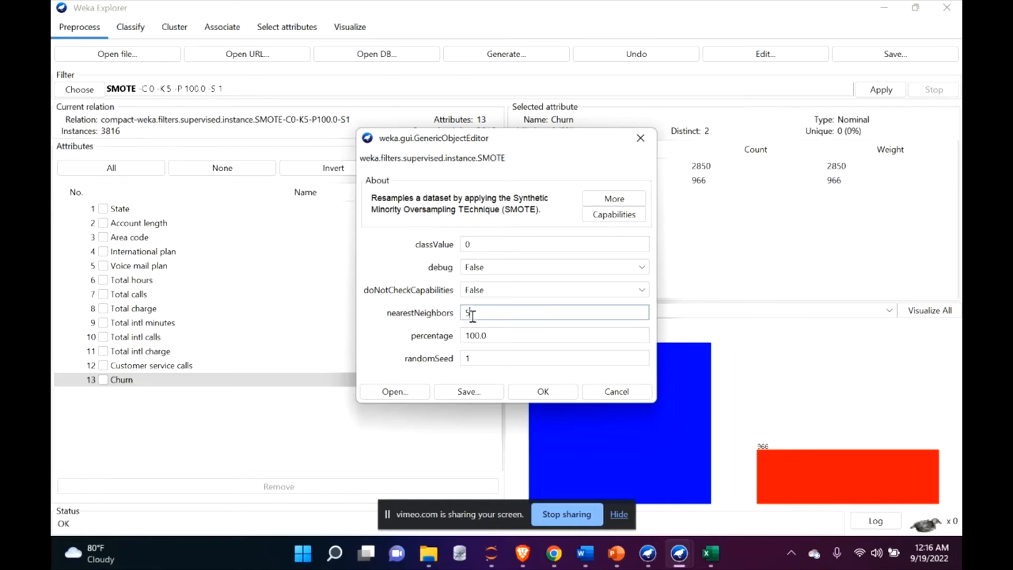
drag(462, 314, 489, 315)
click(543, 391)
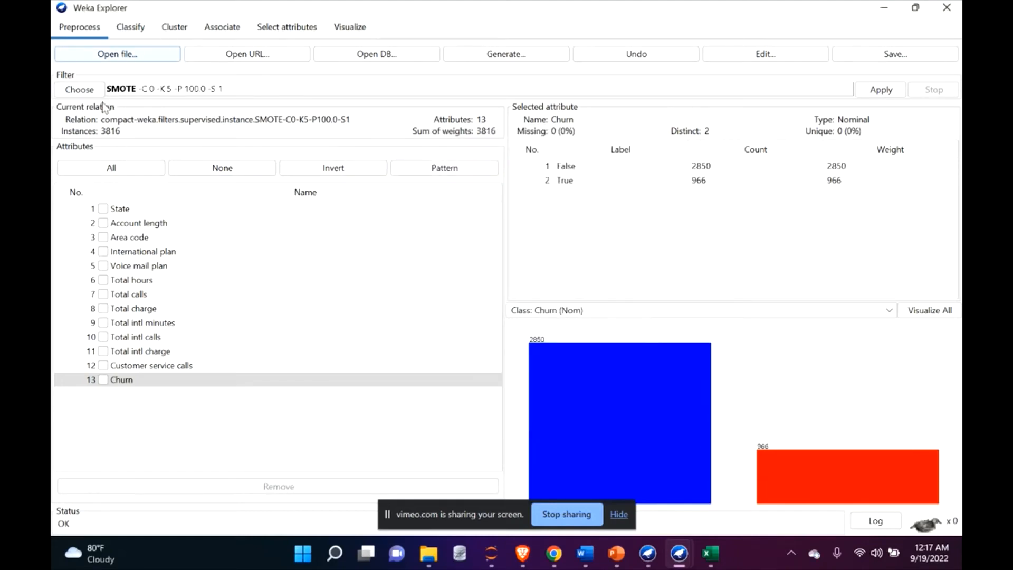
Step: Compare the classification outputs of the J48, RandomForest and NaiveBayes runs
click(131, 33)
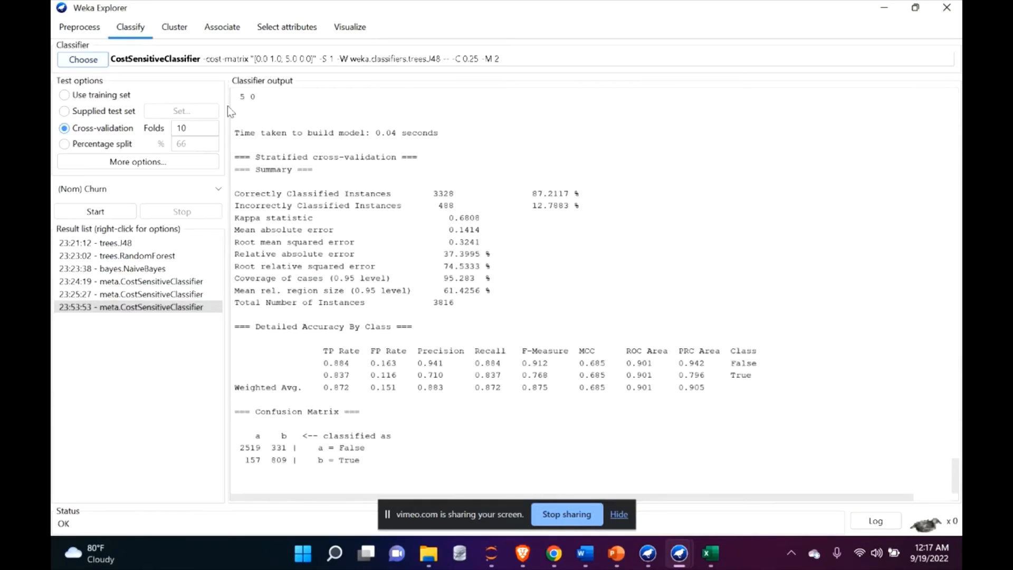
click(120, 246)
click(132, 256)
click(138, 270)
click(127, 244)
click(131, 256)
click(133, 268)
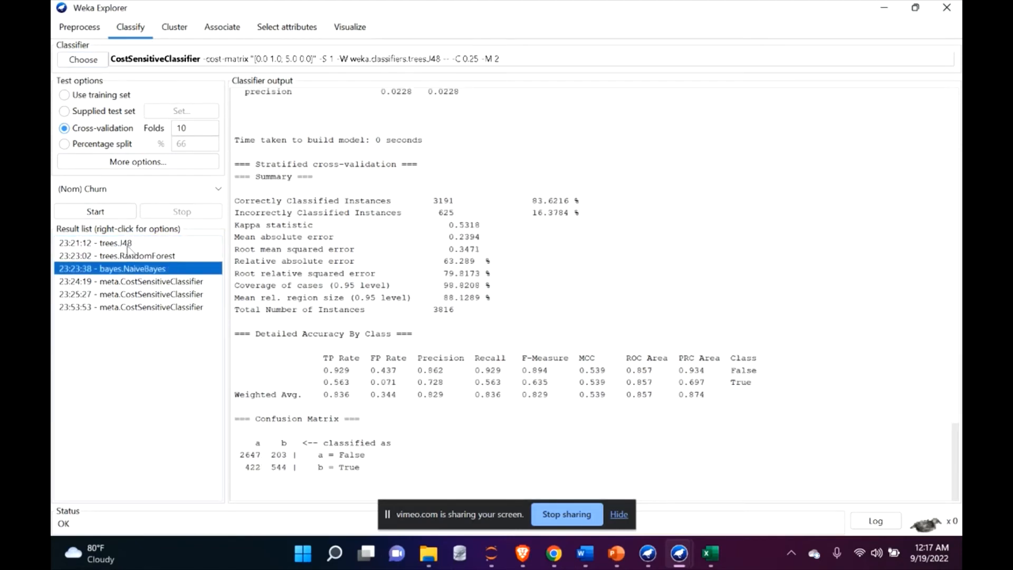
click(130, 245)
click(157, 256)
click(162, 269)
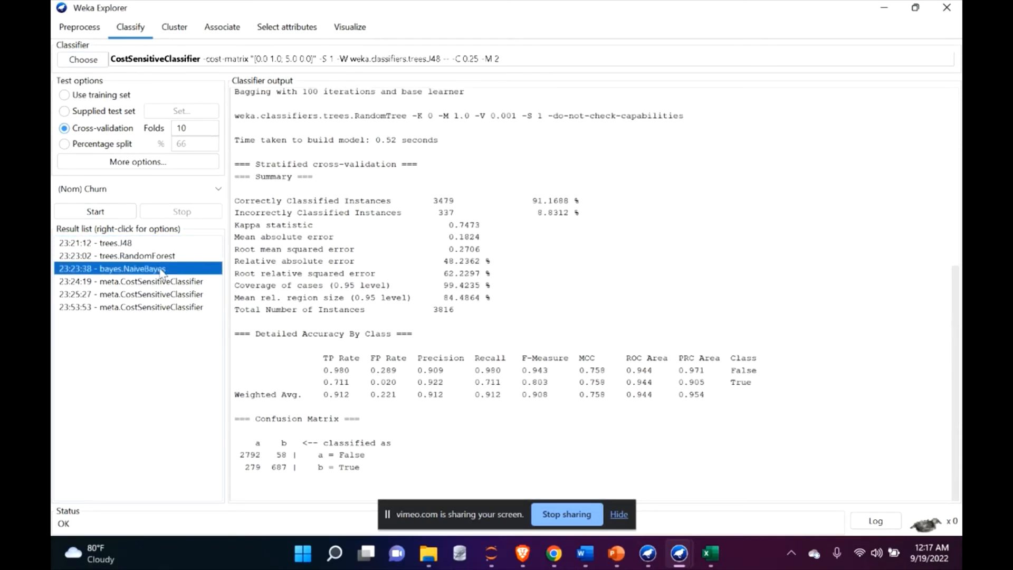
Step: Examine the J48 run's accuracy, the True instances misclassified in its confusion matrix, and the True class recall
click(132, 244)
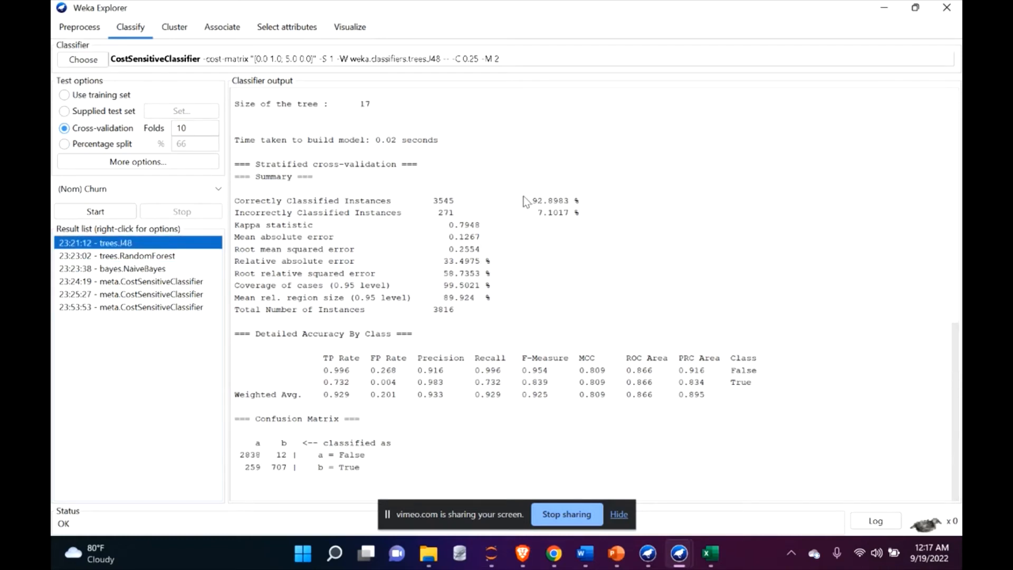
drag(530, 201, 597, 204)
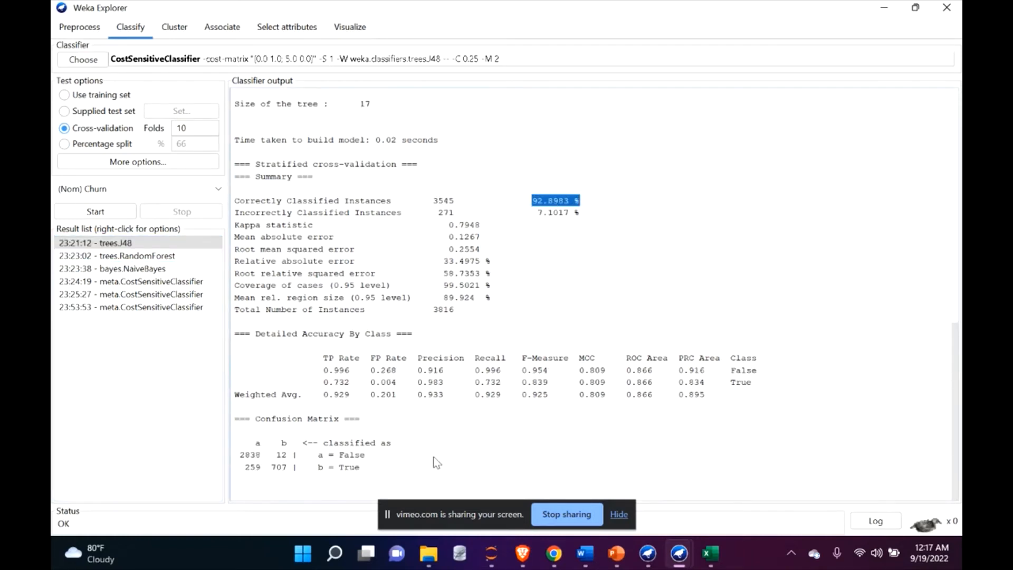
drag(242, 468, 265, 474)
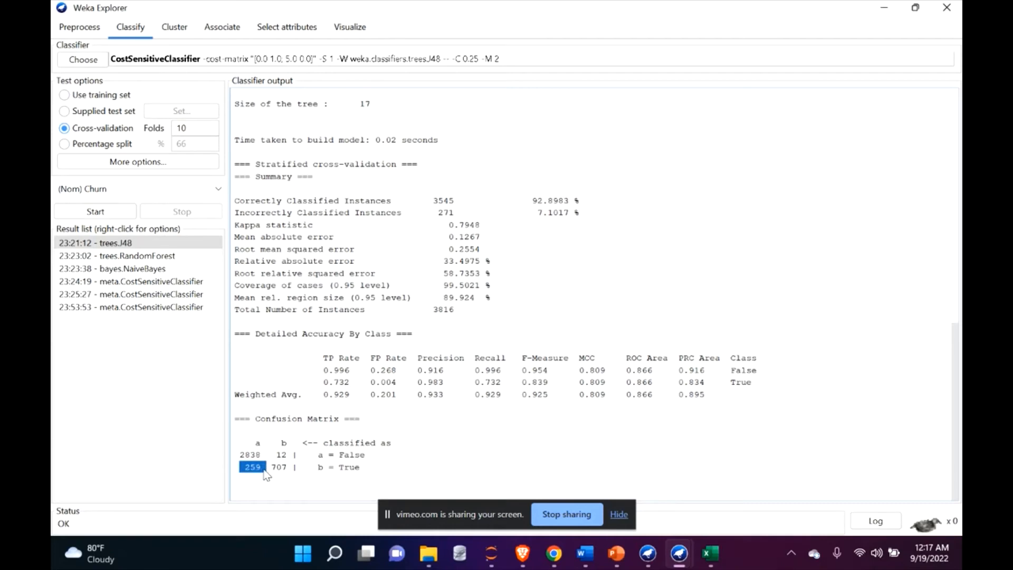
click(252, 470)
double_click(248, 467)
drag(234, 394, 605, 396)
drag(754, 382, 502, 384)
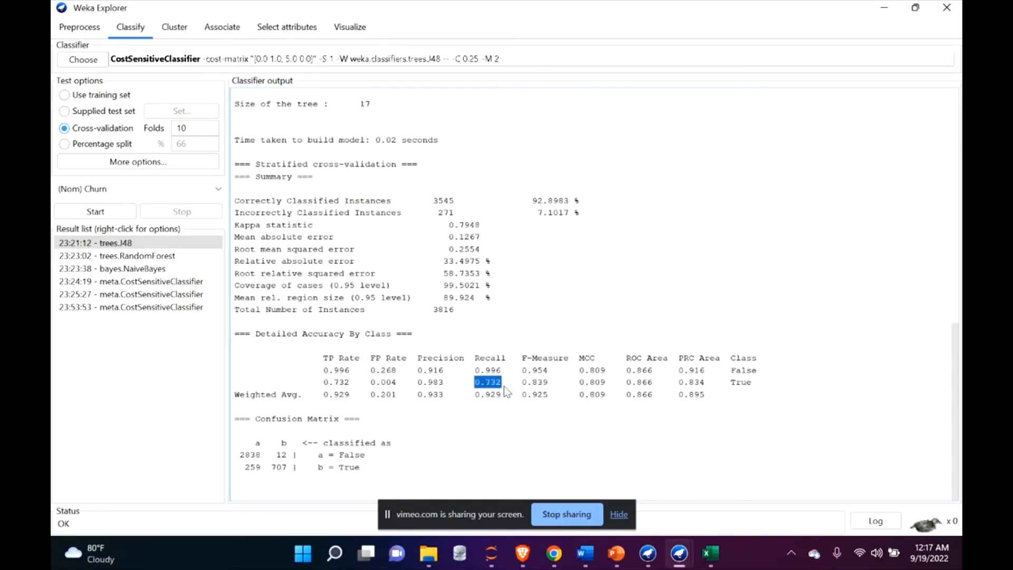
Step: Check the True class recall of the RandomForest and NaiveBayes runs, plus the NaiveBayes accuracy
click(122, 258)
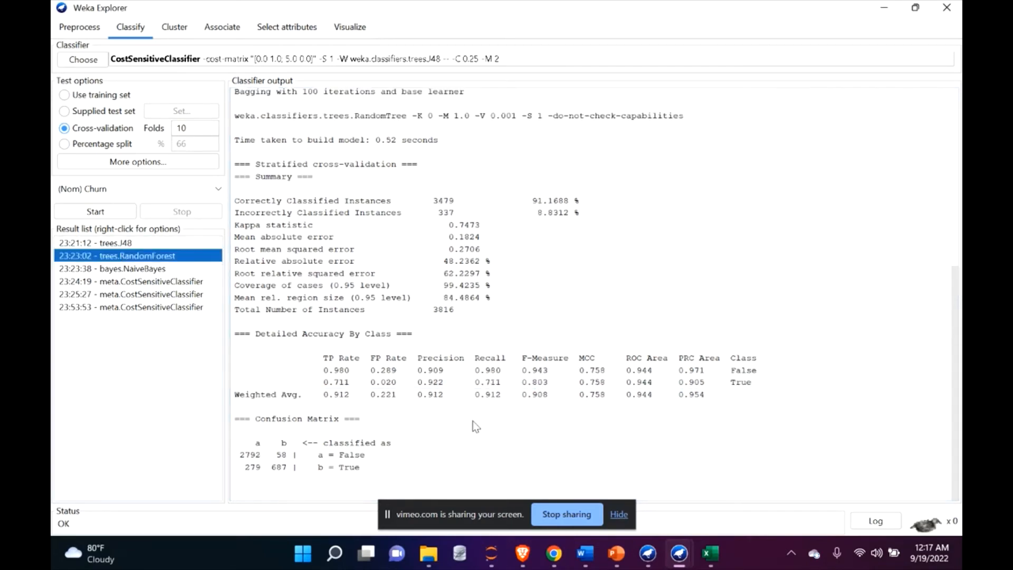
drag(474, 382, 501, 388)
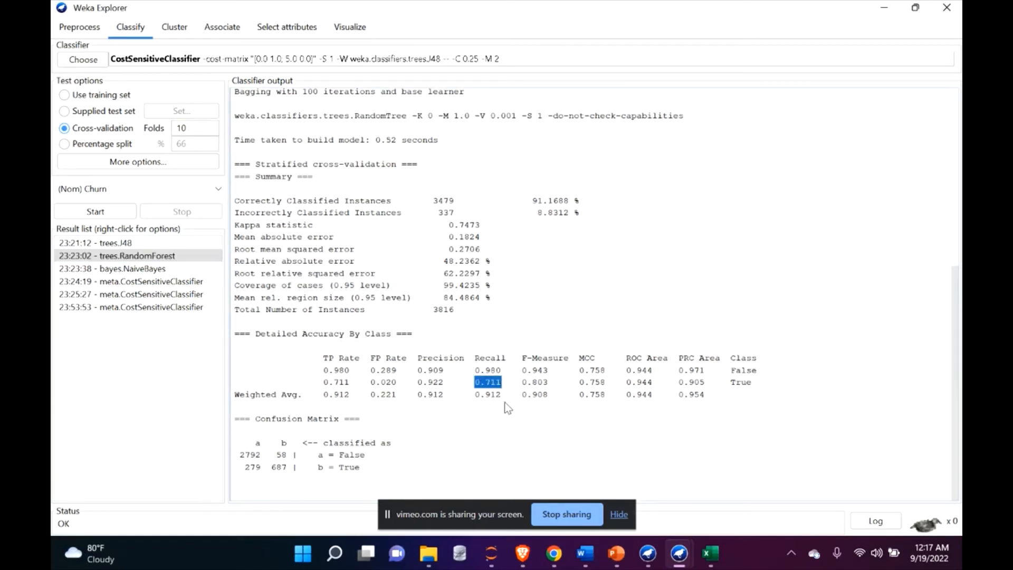
click(154, 270)
drag(475, 382, 504, 389)
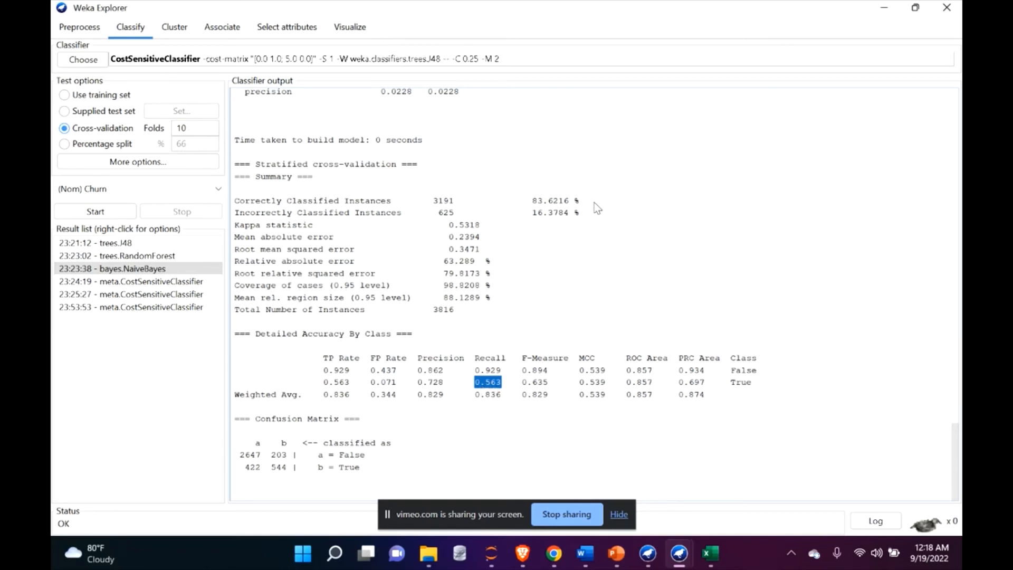
drag(522, 201, 597, 199)
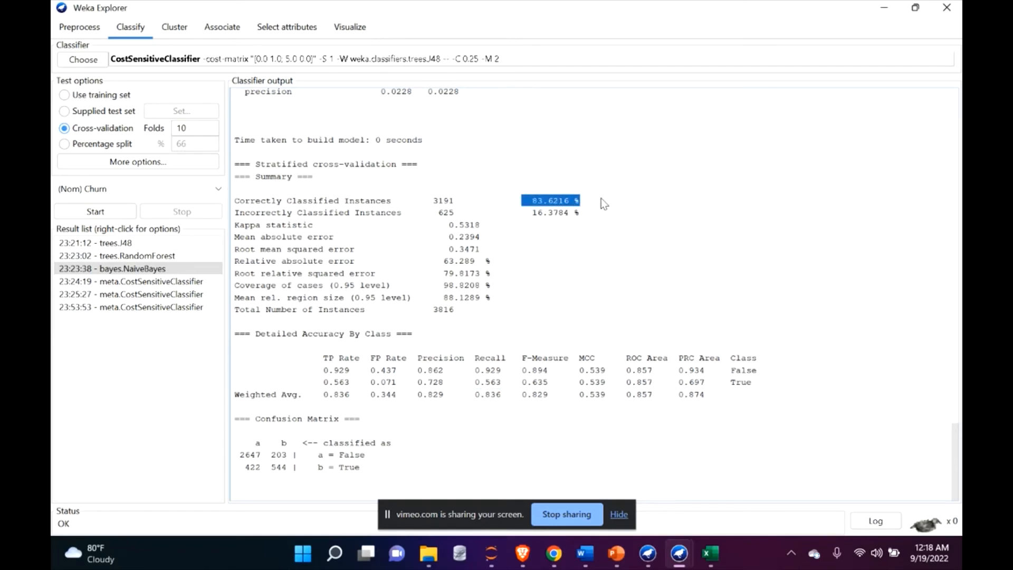
Step: Show the 23:24:19 CostSensitiveClassifier run, then inspect the classifier's settings and 2 x 2 cost matrix without changing them
click(156, 282)
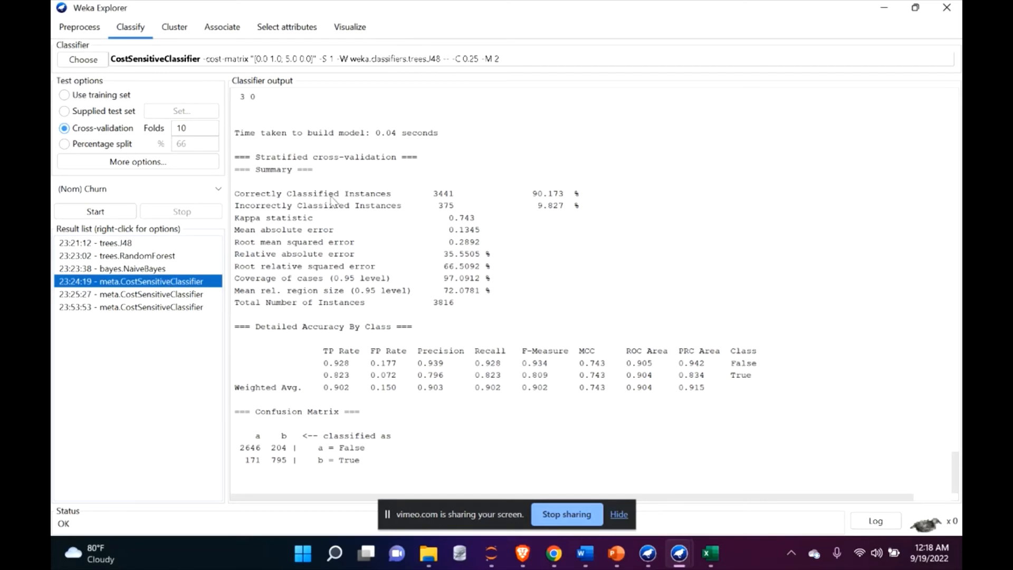
click(283, 60)
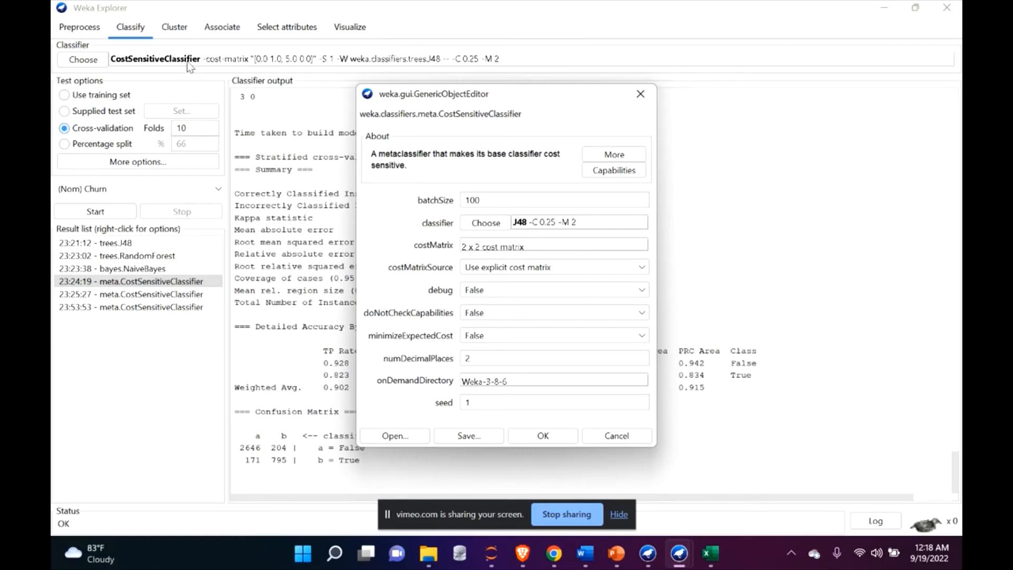
click(507, 246)
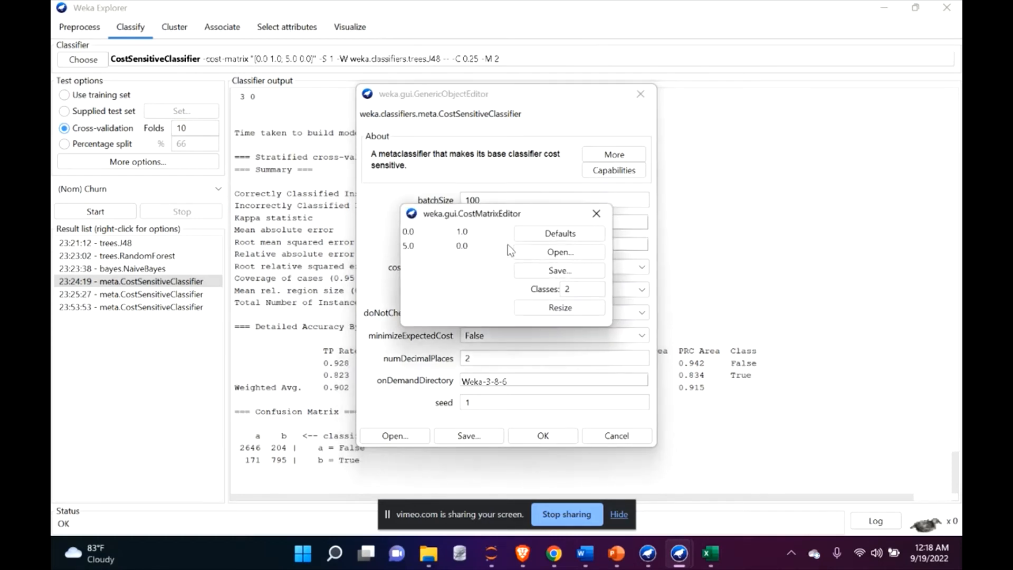
click(597, 216)
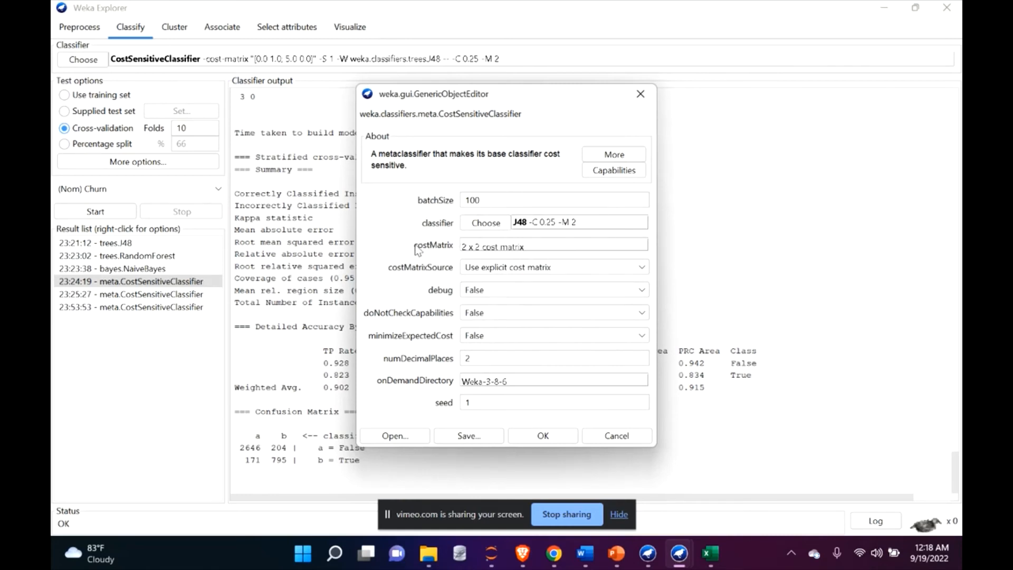
click(523, 248)
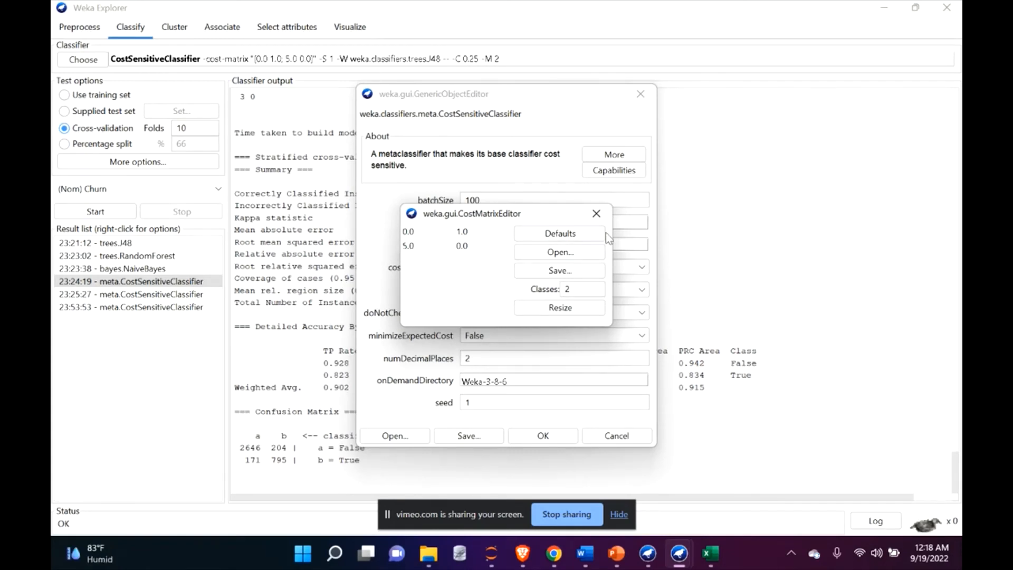
click(596, 213)
click(606, 437)
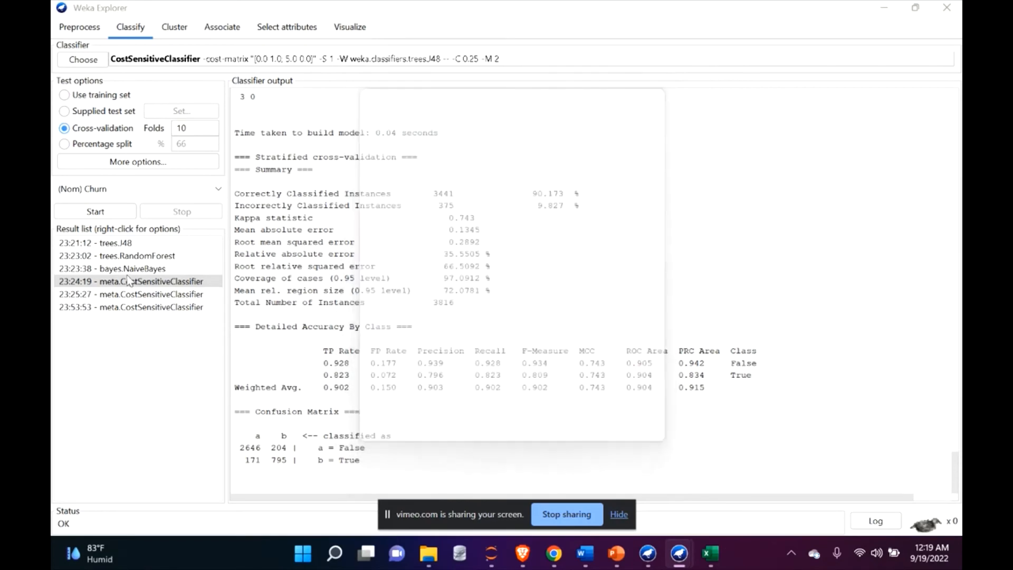
Step: Check the misclassification cost and True class recall of the 23:24:19 cost-sensitive run against the plain J48 run
scroll(314, 254, up, 2)
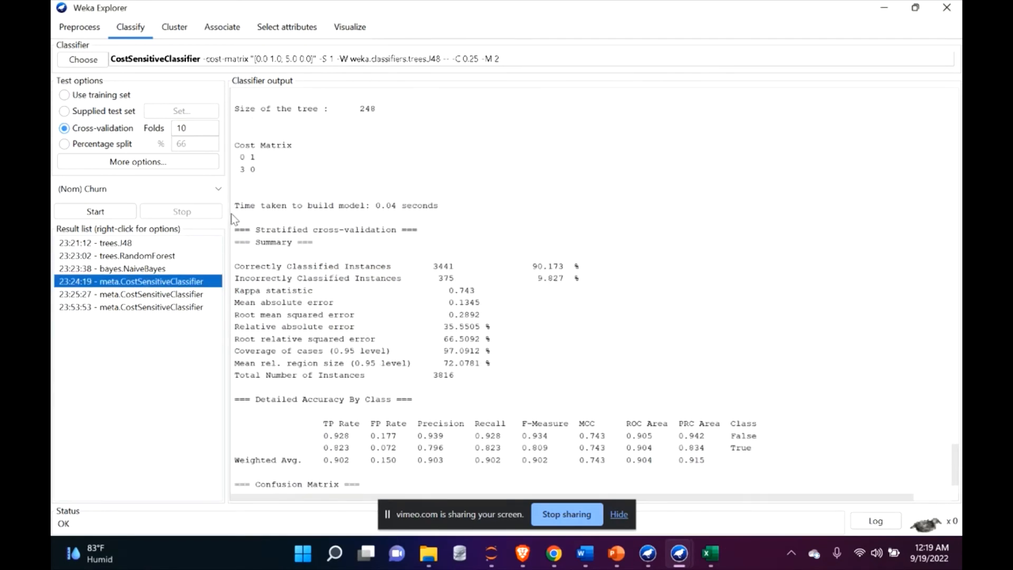
double_click(242, 169)
scroll(319, 223, down, 2)
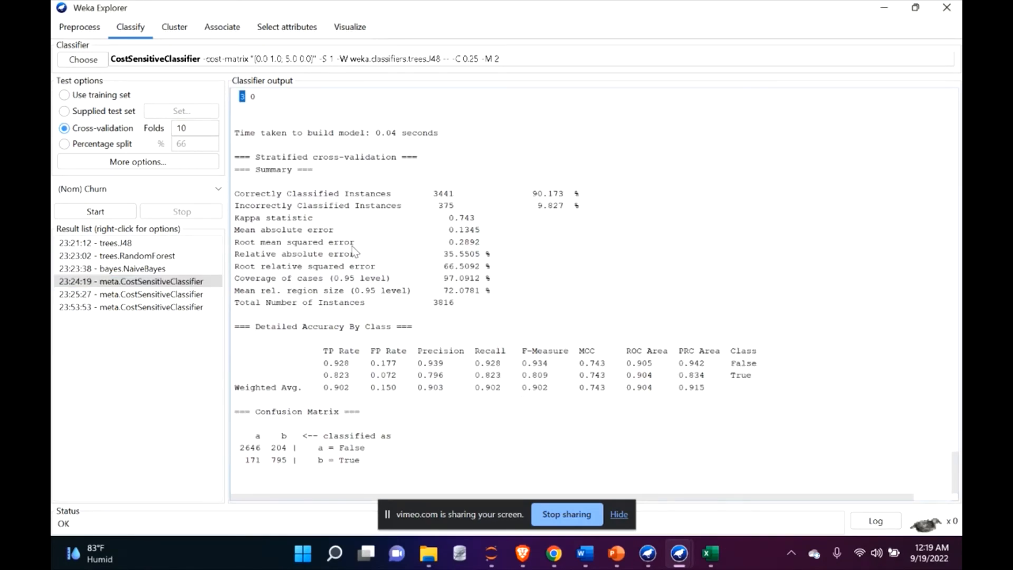
drag(474, 375, 501, 380)
click(130, 243)
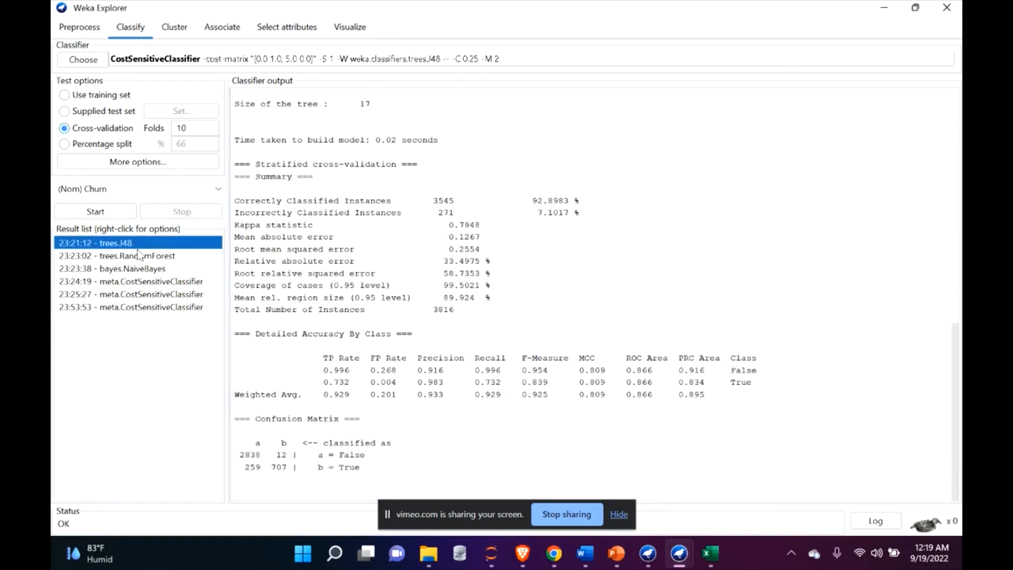
Step: Check the cost matrix penalty and True class recall of the 23:25:27 cost-sensitive run
click(169, 294)
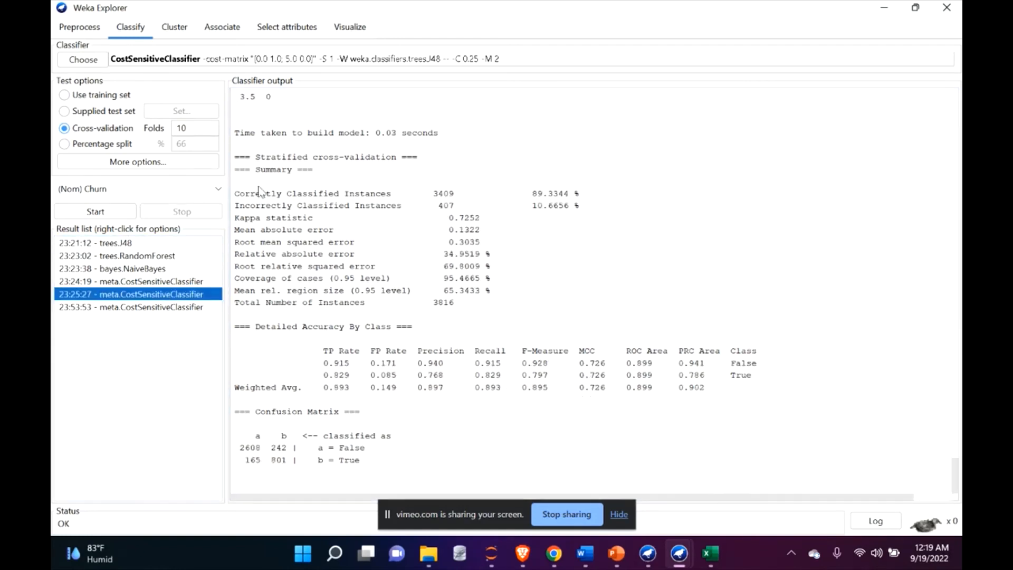
scroll(262, 193, up, 1)
drag(239, 133, 258, 134)
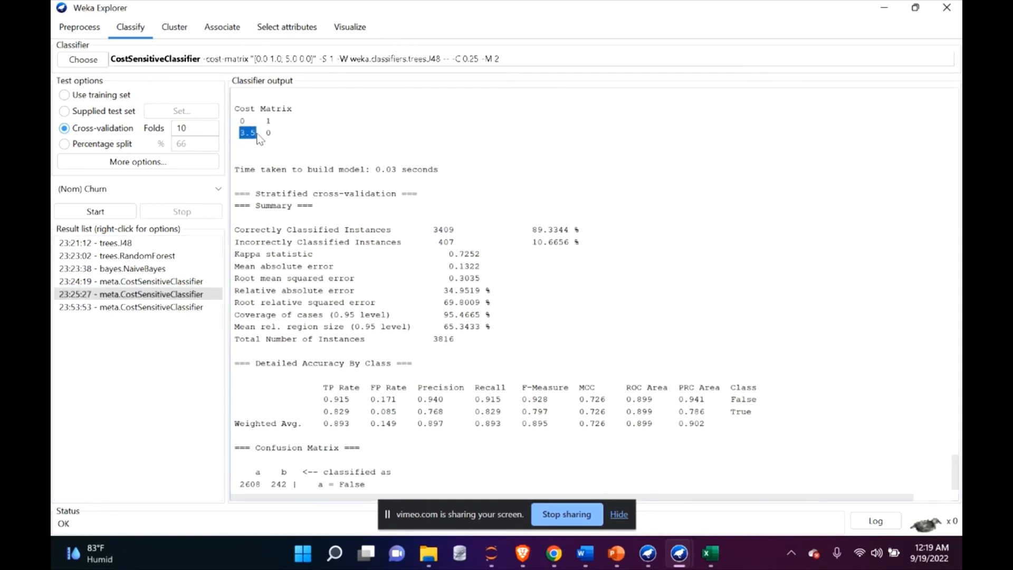
scroll(495, 396, down, 1)
drag(474, 375, 504, 379)
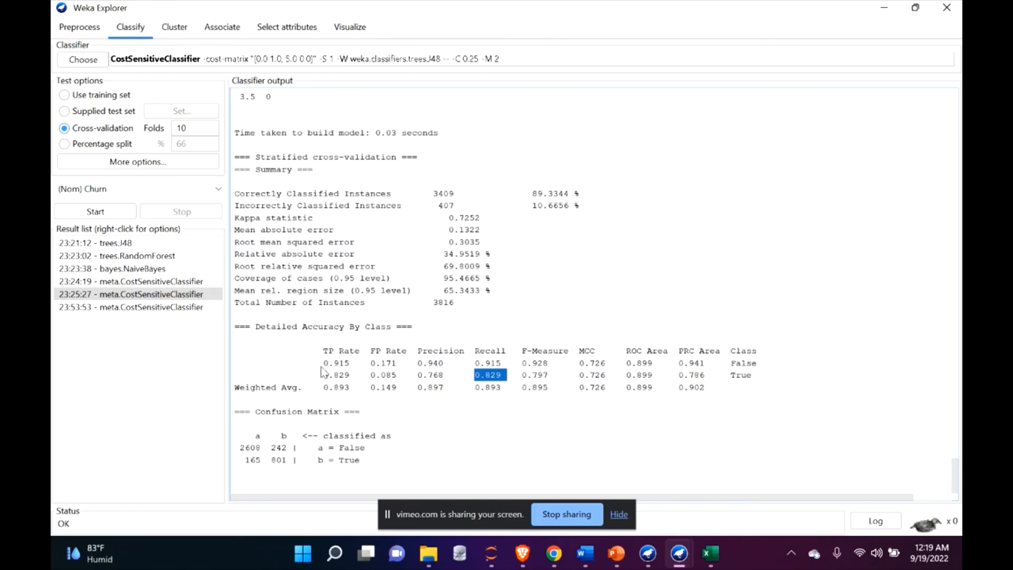
Step: Check the cost matrix penalty of the 23:53:53 cost-sensitive run and compare its confusion matrix with the J48 run's
click(159, 310)
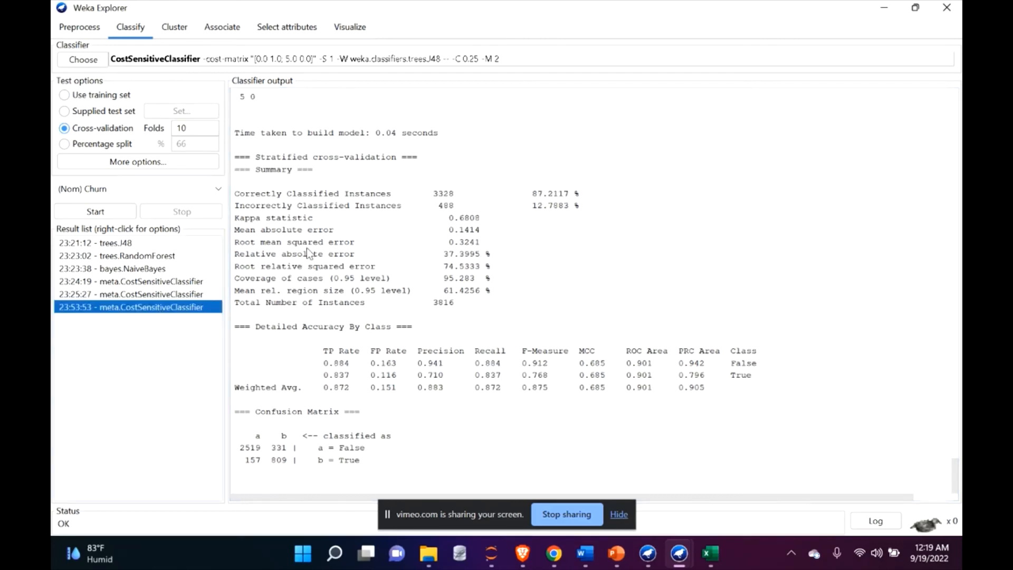
scroll(252, 181, up, 3)
drag(253, 182, 240, 170)
scroll(242, 171, down, 2)
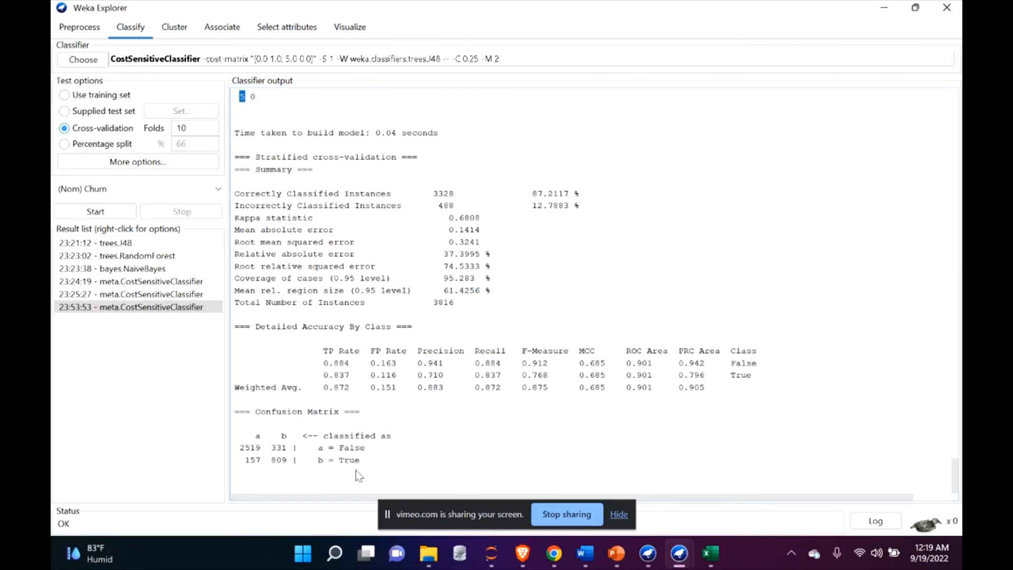
click(158, 244)
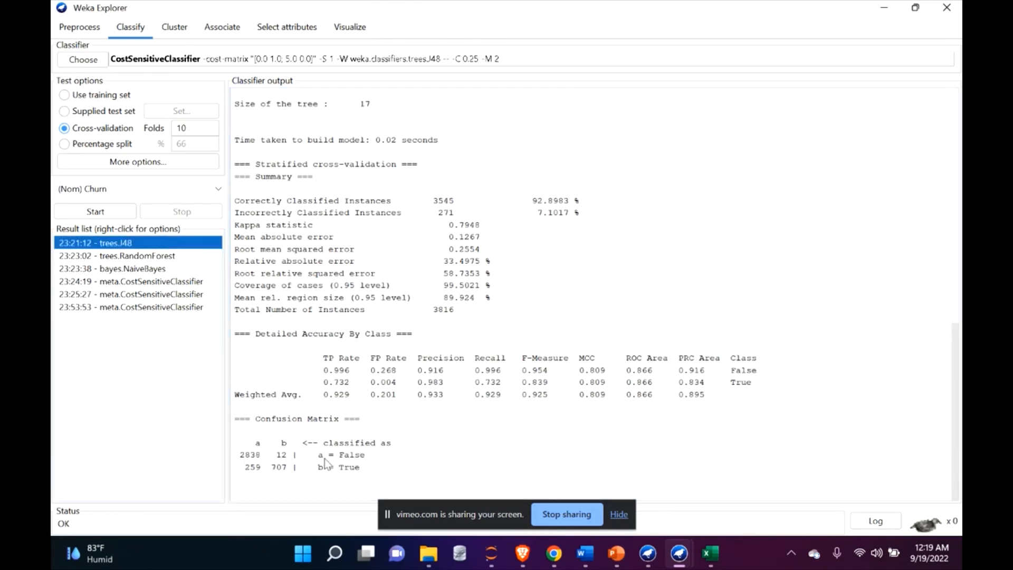
click(129, 307)
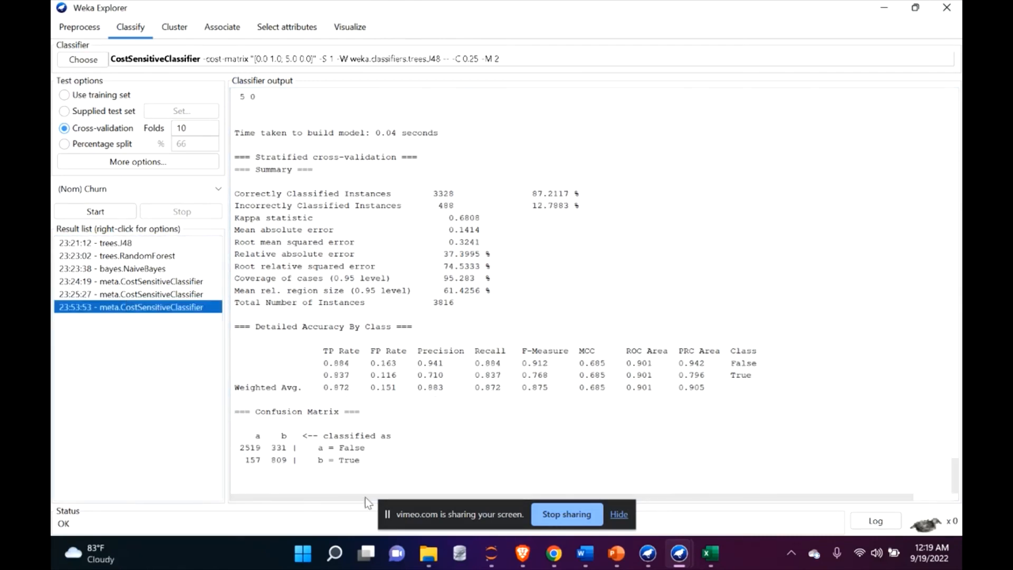
Step: Examine the misclassified True and False instances and the overall accuracy of the 23:53:53 cost-sensitive run
double_click(253, 460)
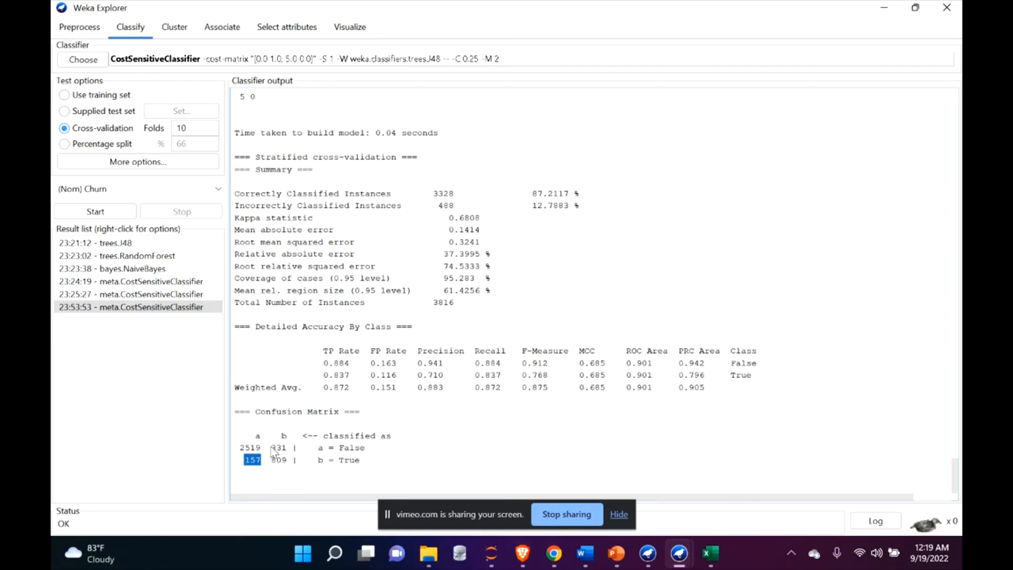
double_click(279, 448)
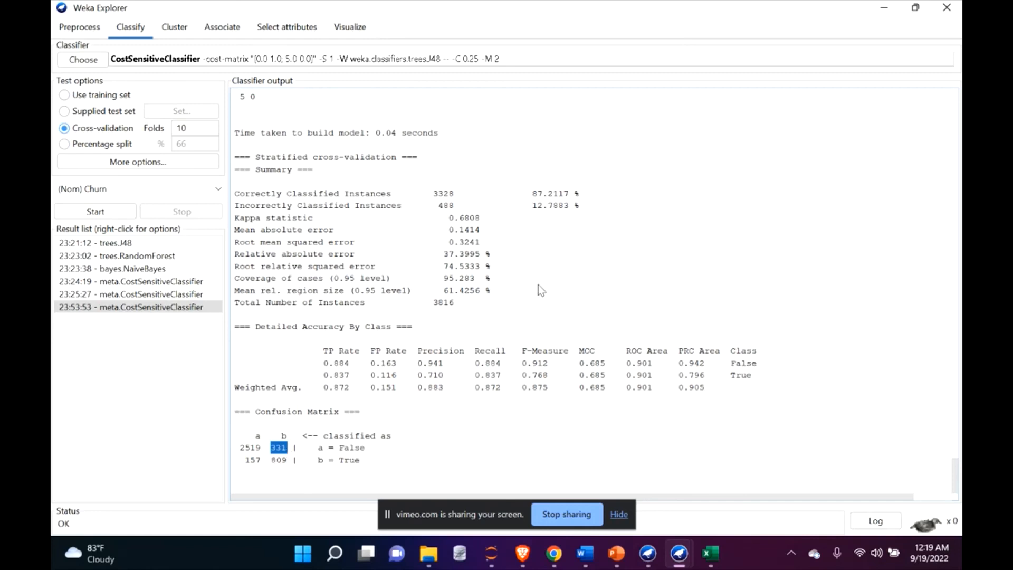
drag(533, 193, 585, 196)
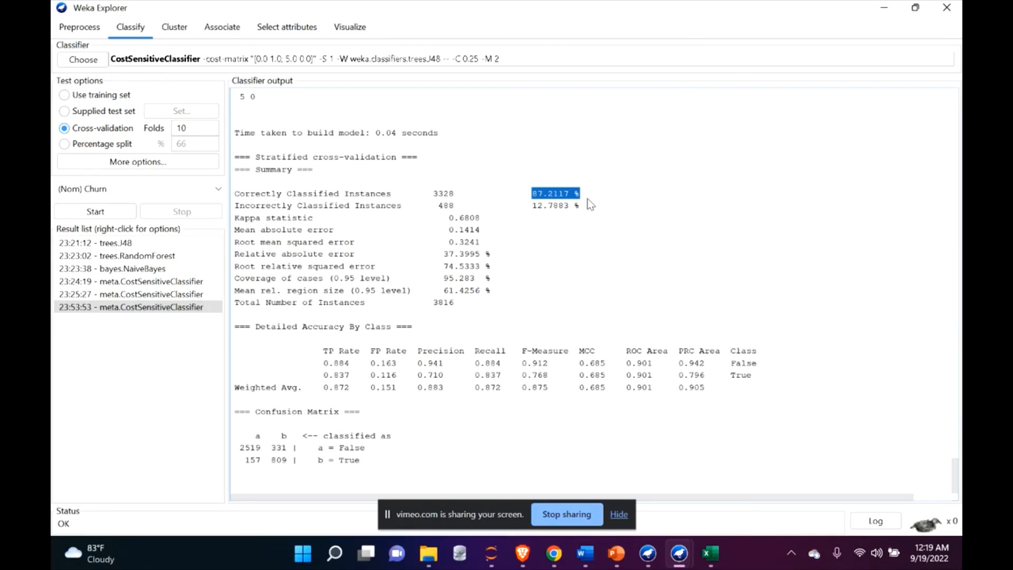
click(549, 194)
drag(581, 193, 562, 193)
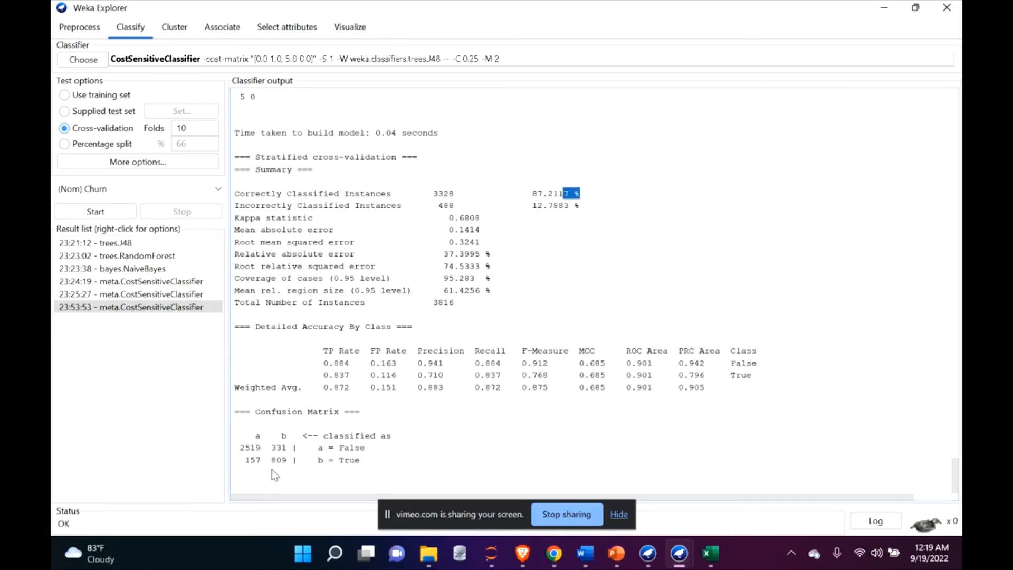